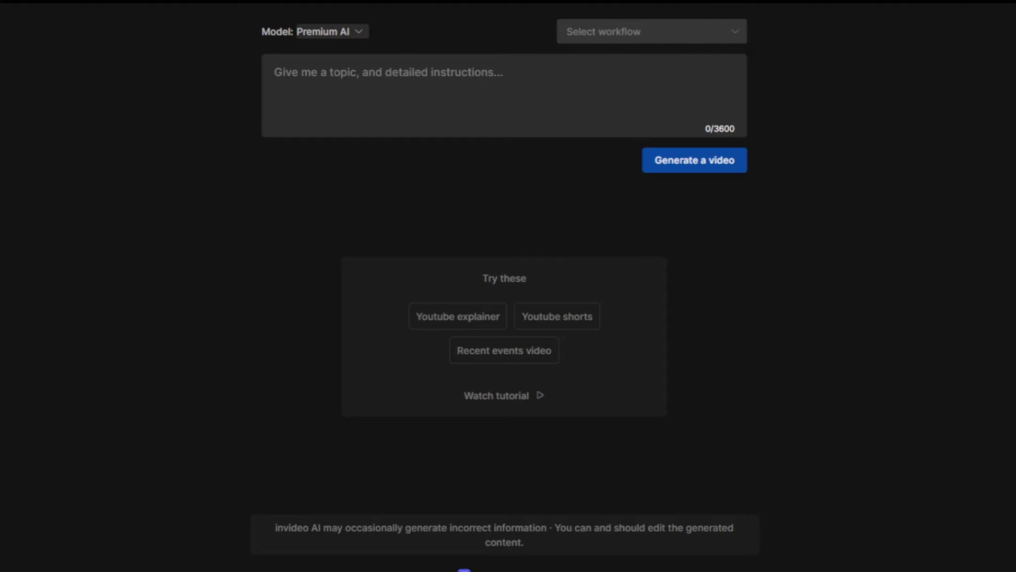
Keep the Premium AI model and list the video workflows, briefly trying Script to Video
click(328, 32)
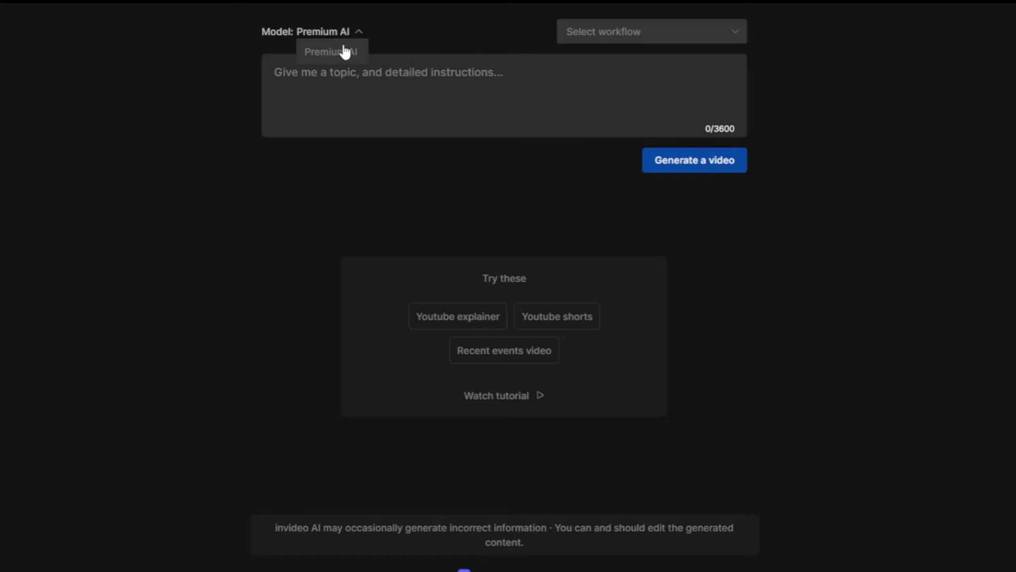
click(352, 30)
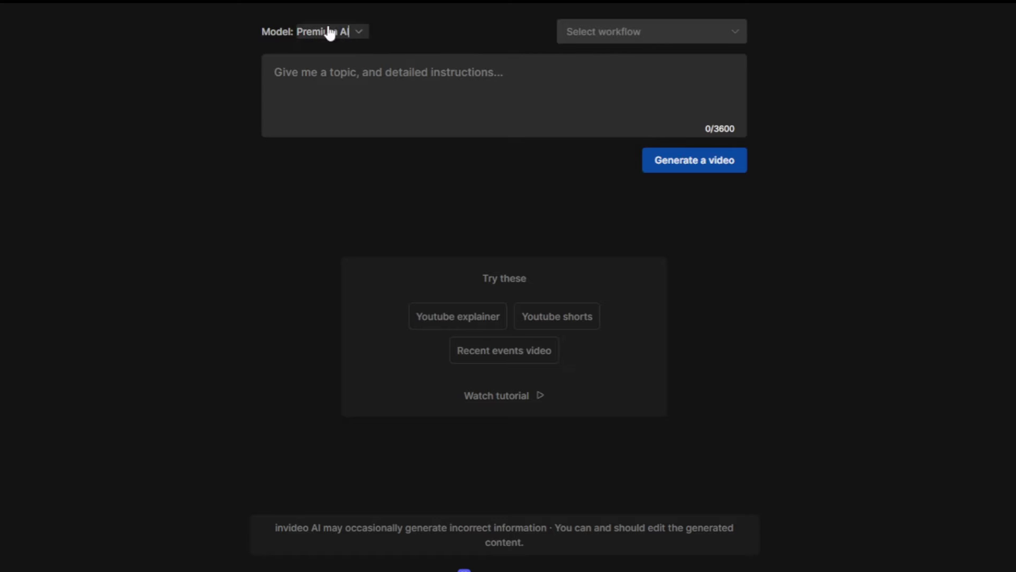
click(708, 33)
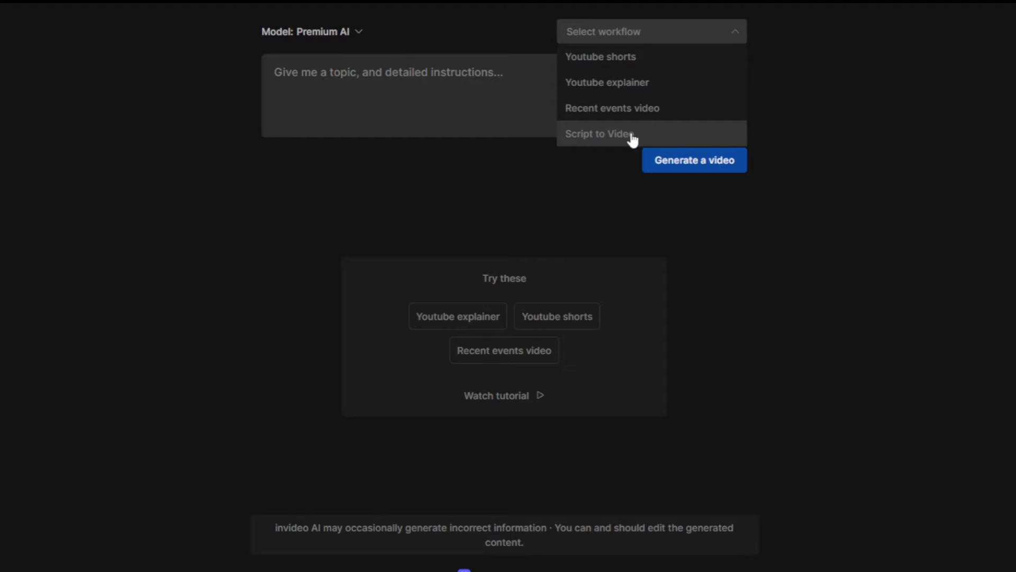
click(599, 139)
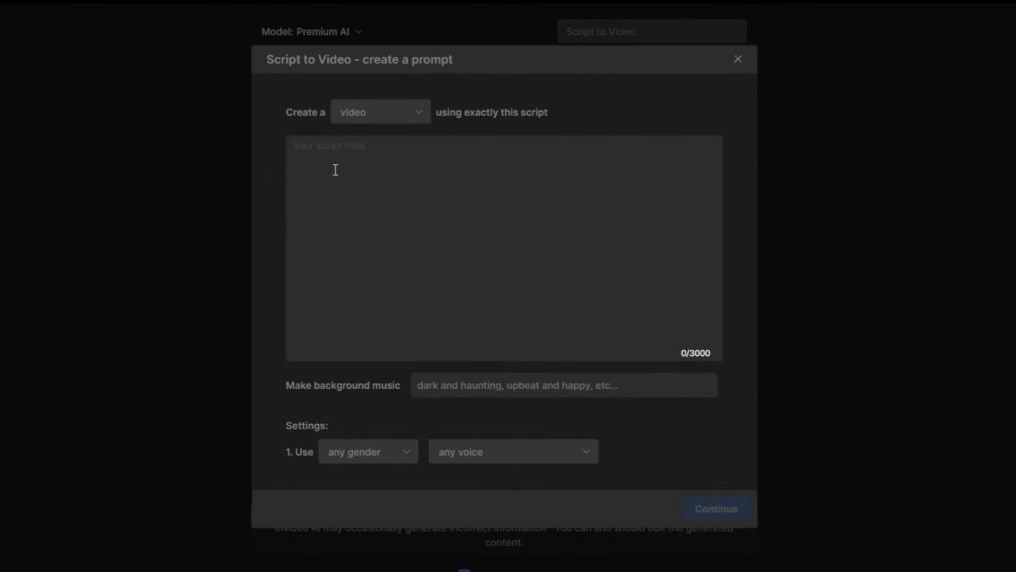
click(740, 60)
click(739, 33)
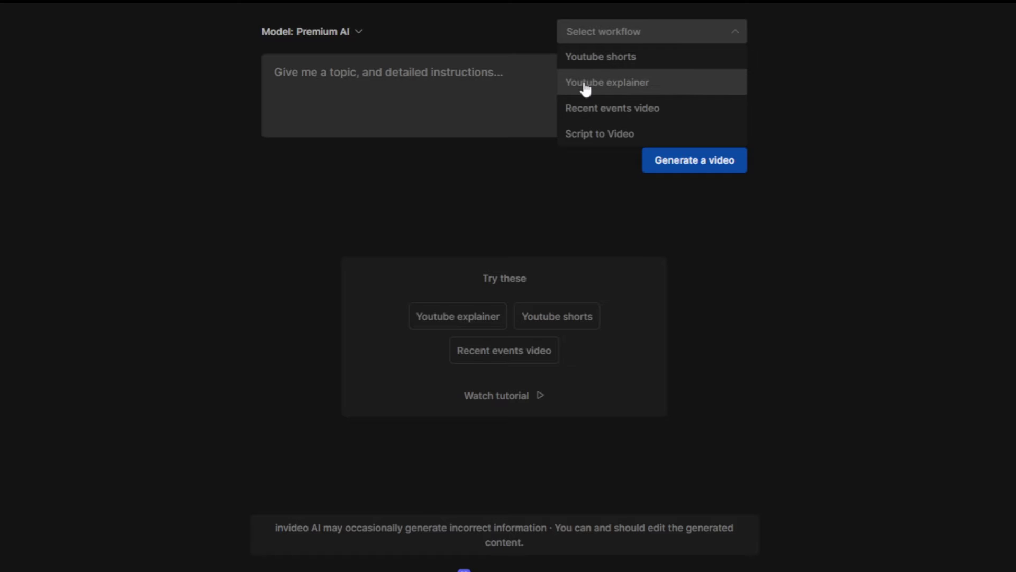
Choose the Youtube explainer workflow and set its video length to 30 seconds
click(699, 84)
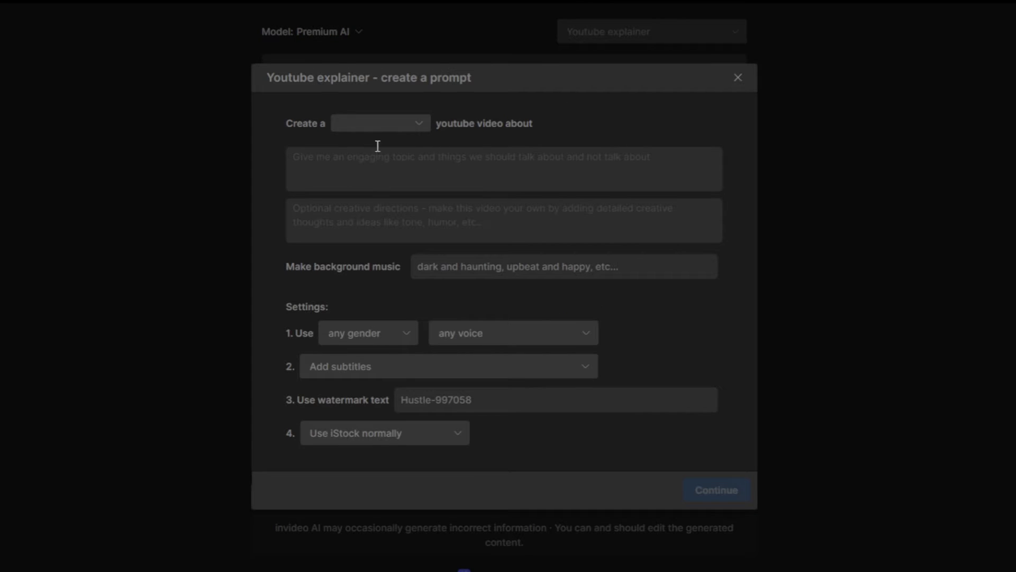
click(406, 127)
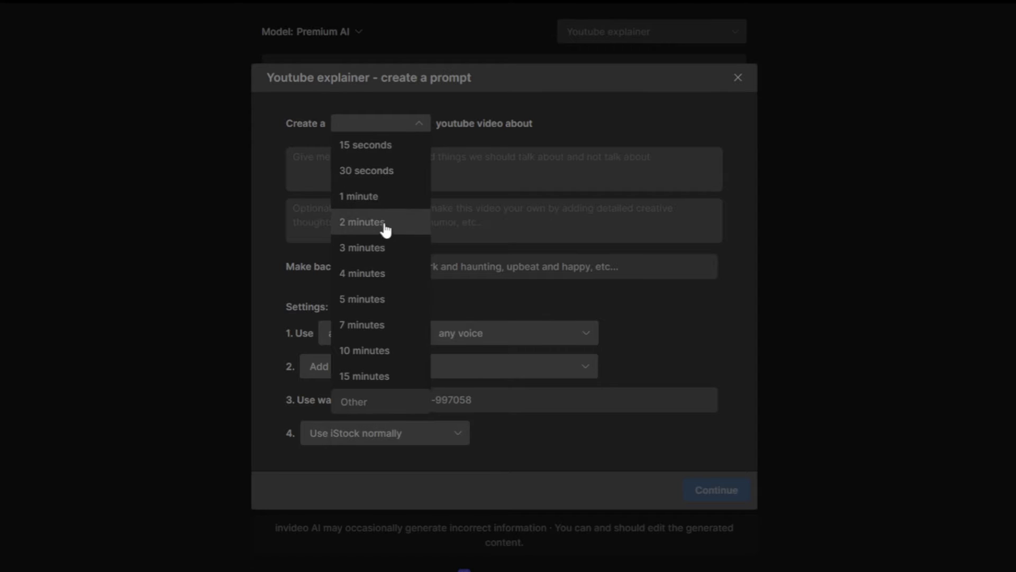
click(383, 177)
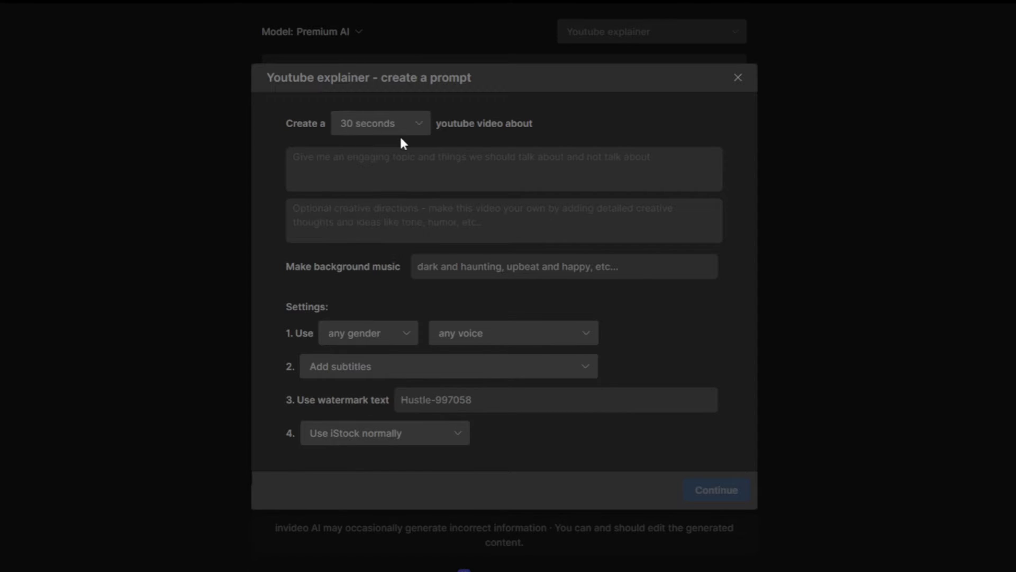
click(416, 126)
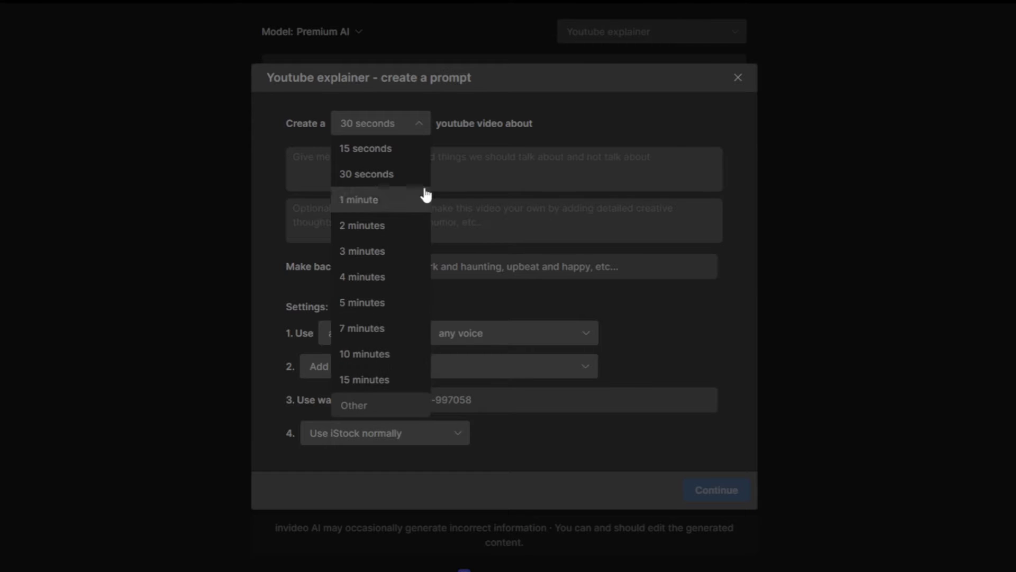
click(416, 121)
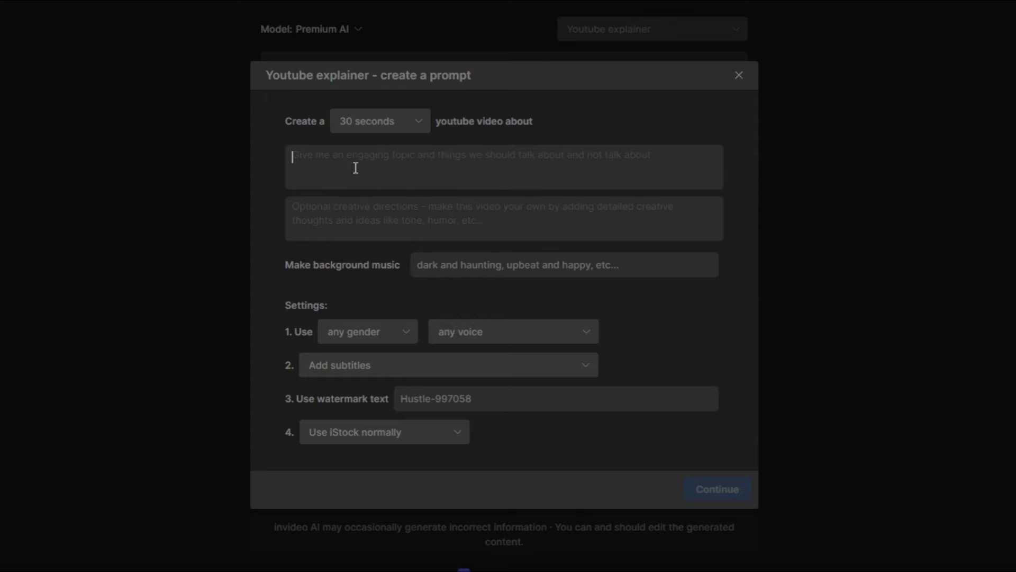
Replace the miscapitalised topic with 'How to lose weight in the winter time. Please include indoor workouts.'
text(hOW TO)
key(BackSpace)
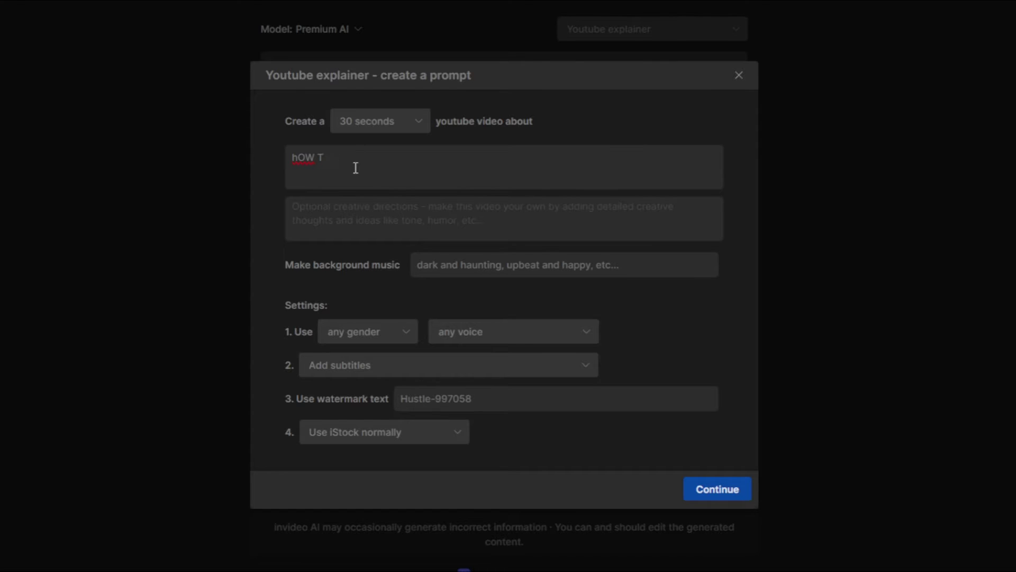
key(ctrl+a)
key(BackSpace)
text(How to lose )
text(weight in the win)
text(ter time. )
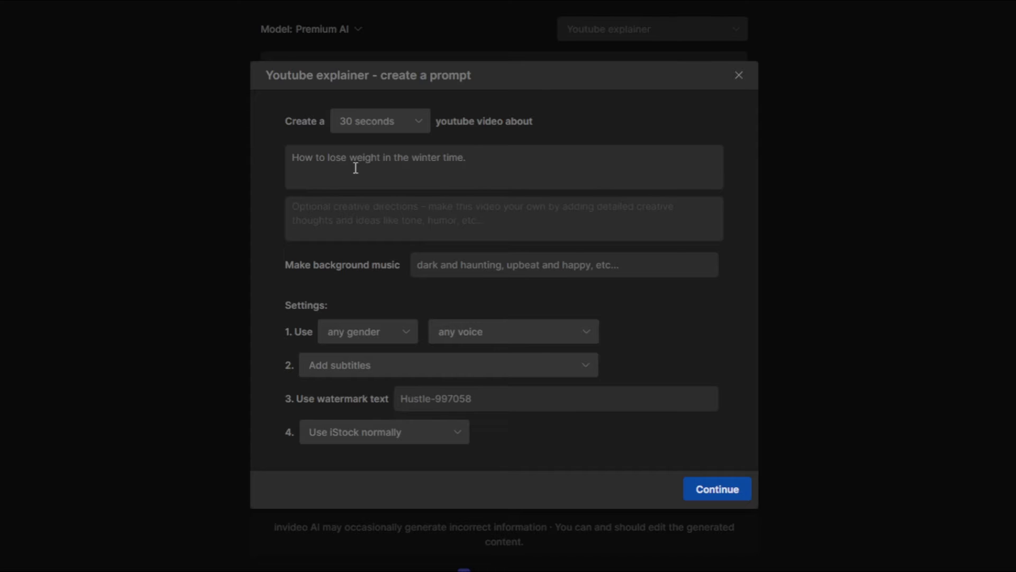
text(Please include )
text(indoor workou)
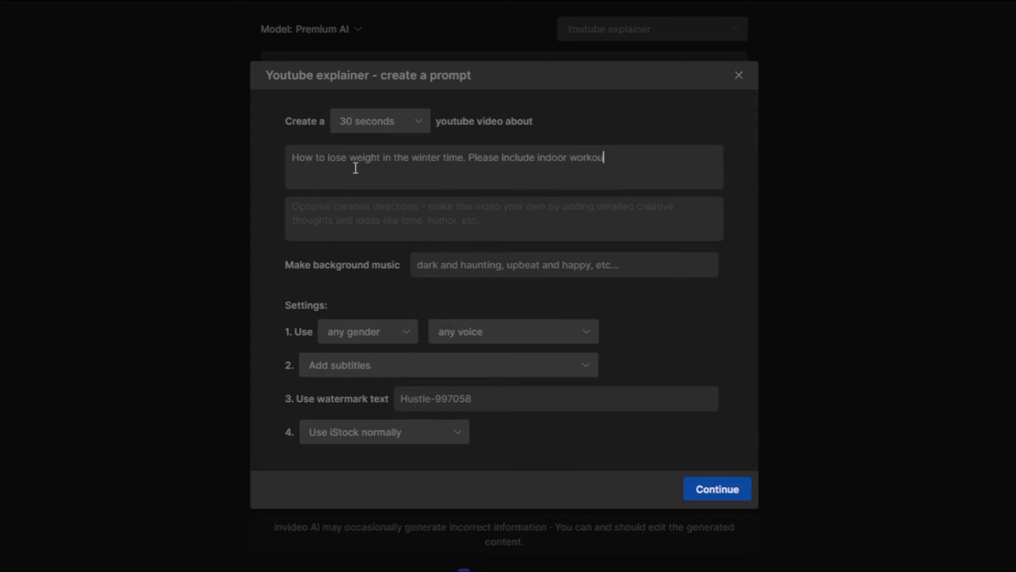
text(ts.)
click(474, 218)
Ask for a humorous, informative tone and 'Bright and cheery. Happy.' background music
text(Make this)
text( informative video )
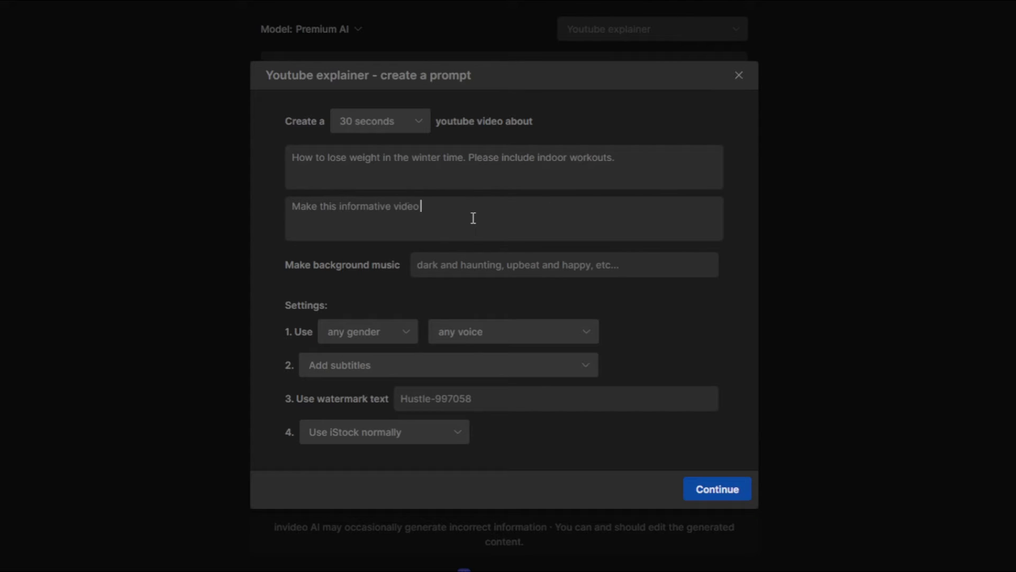
text(in a humor)
text(ous tone.)
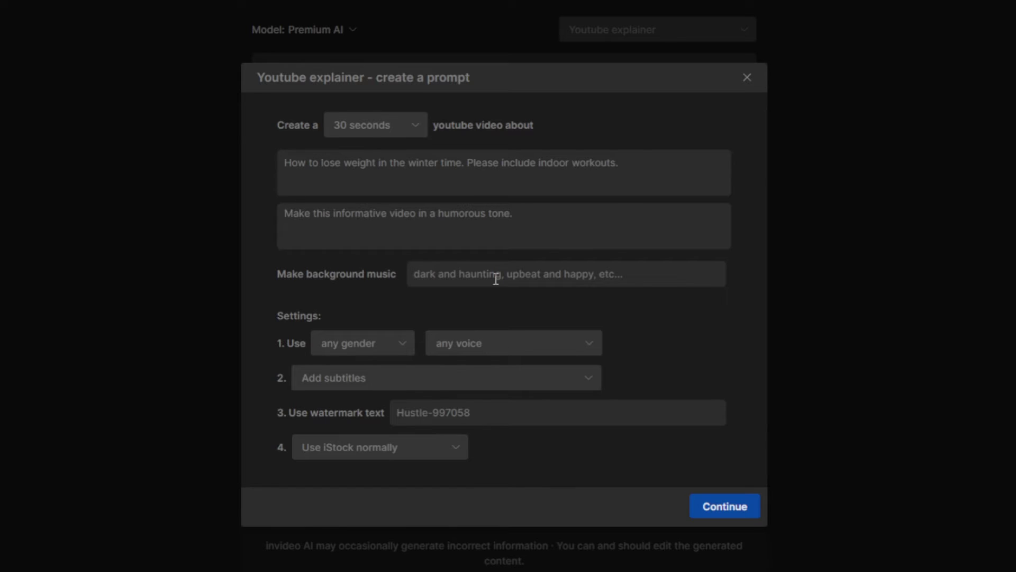
text(Bright and cheery)
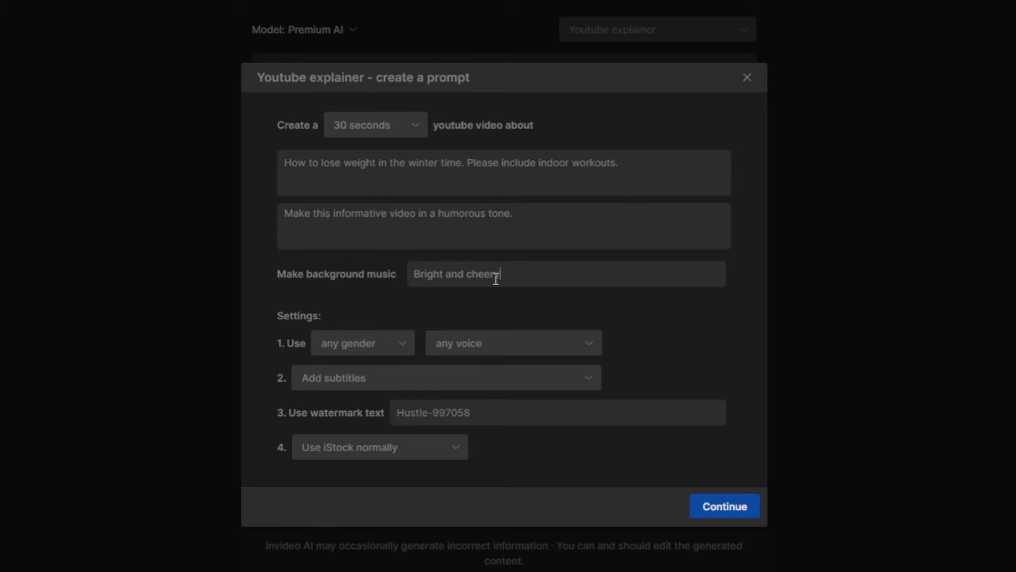
text(. Happy.)
click(399, 343)
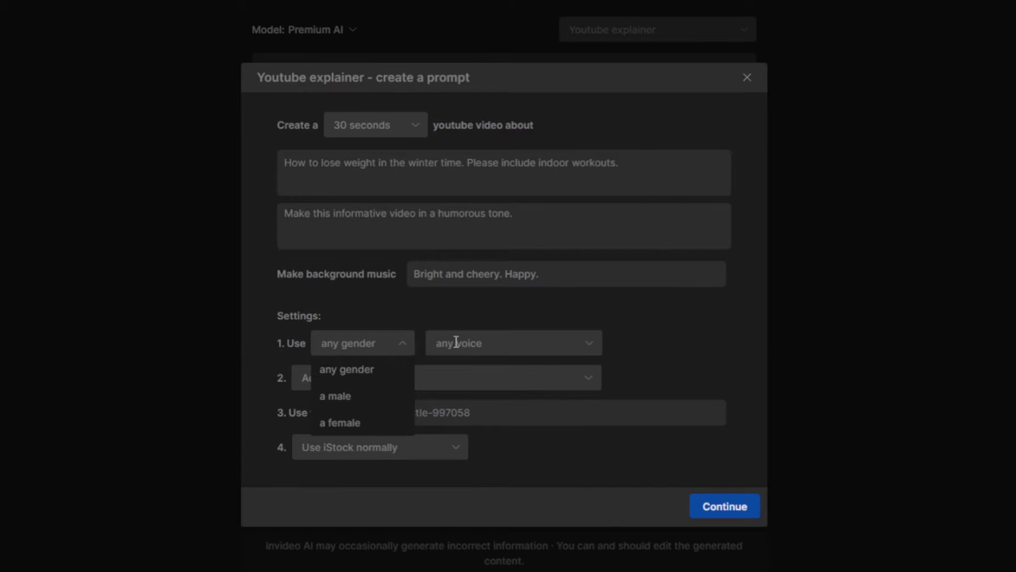
Set the narrator to a clear American male voice
click(356, 398)
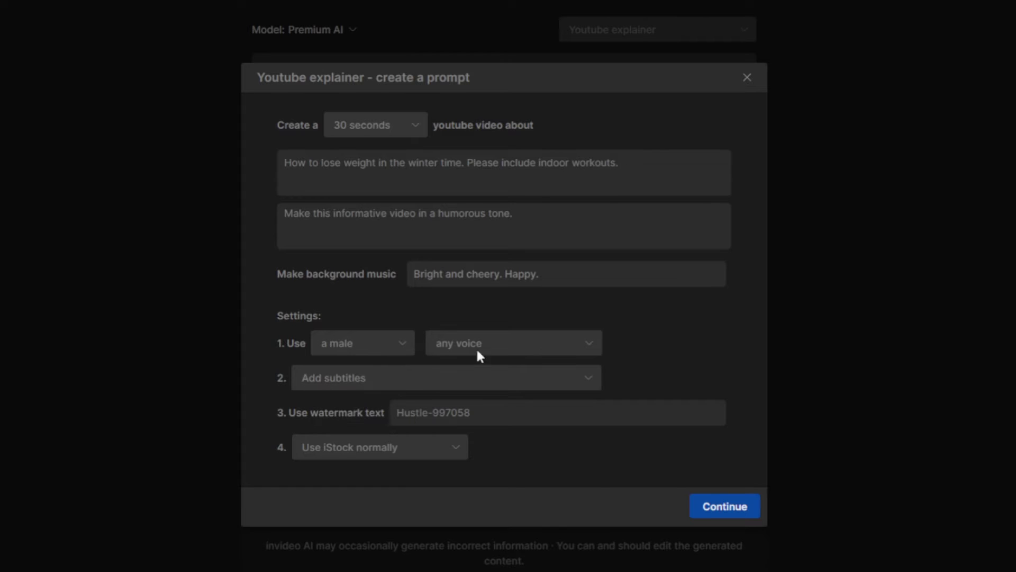
click(595, 343)
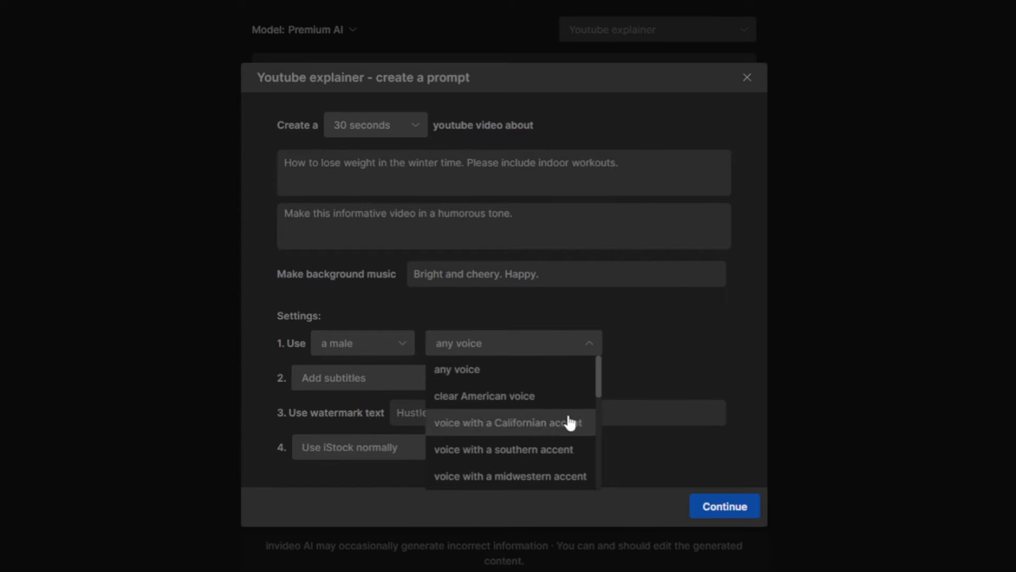
drag(602, 392, 603, 422)
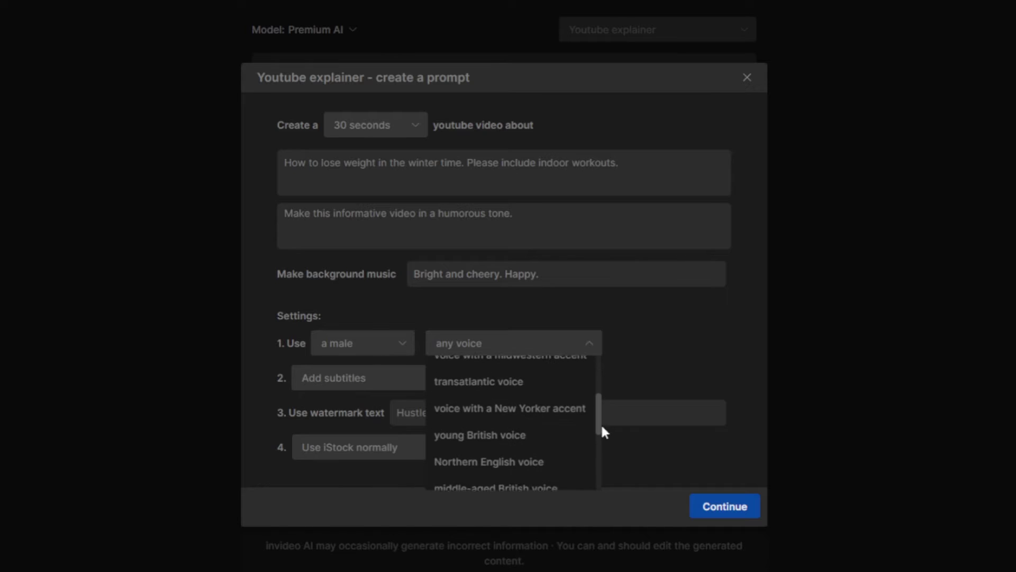
drag(604, 426, 602, 402)
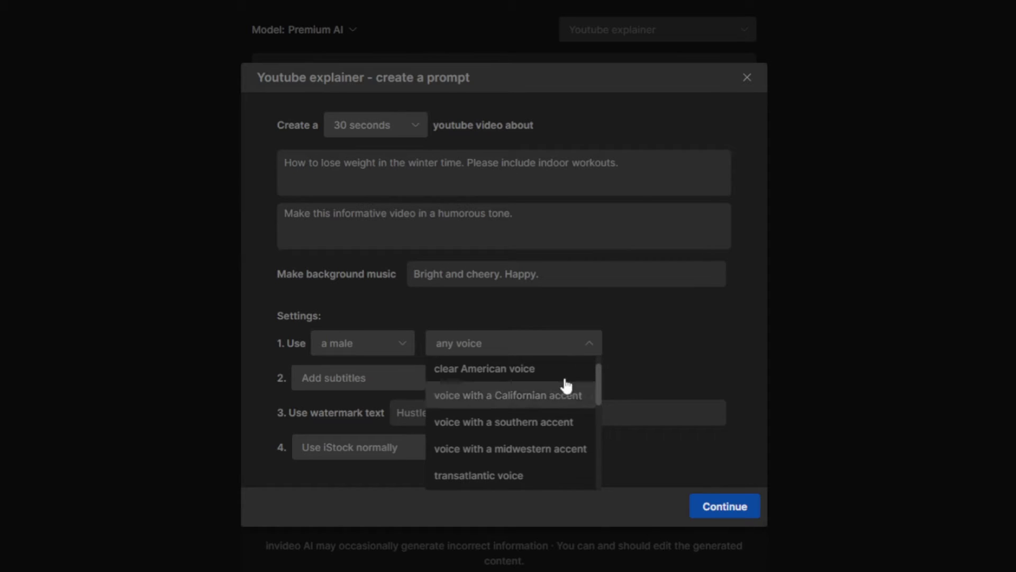
click(502, 371)
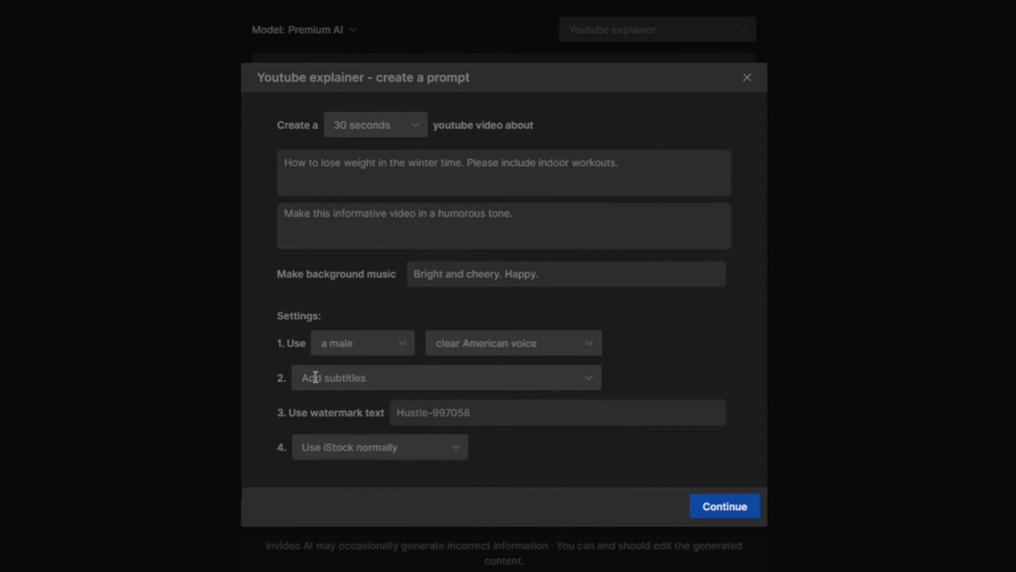
Choose word-by-word yellow-highlight subtitles
click(557, 377)
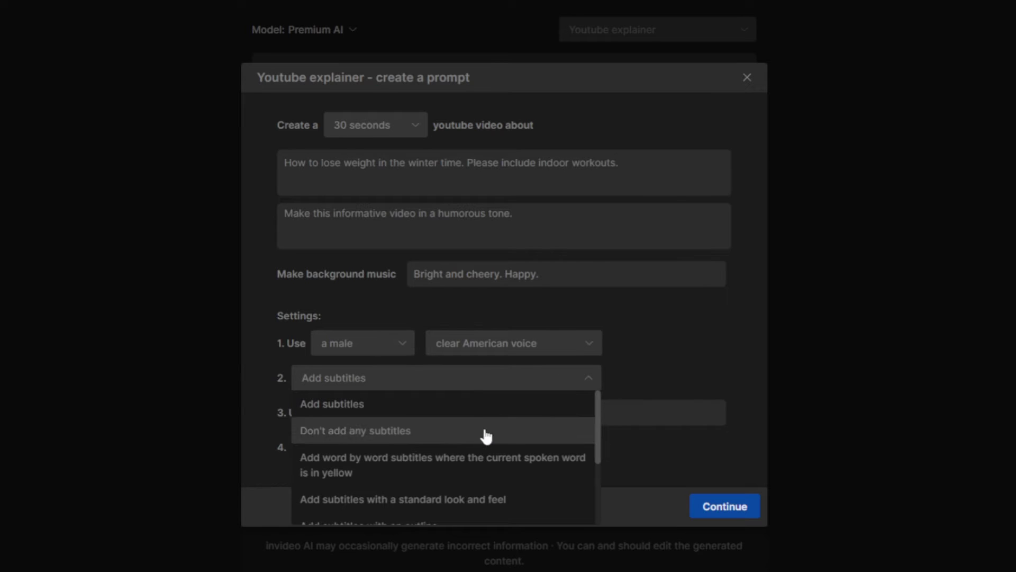
scroll(462, 462, down, 1)
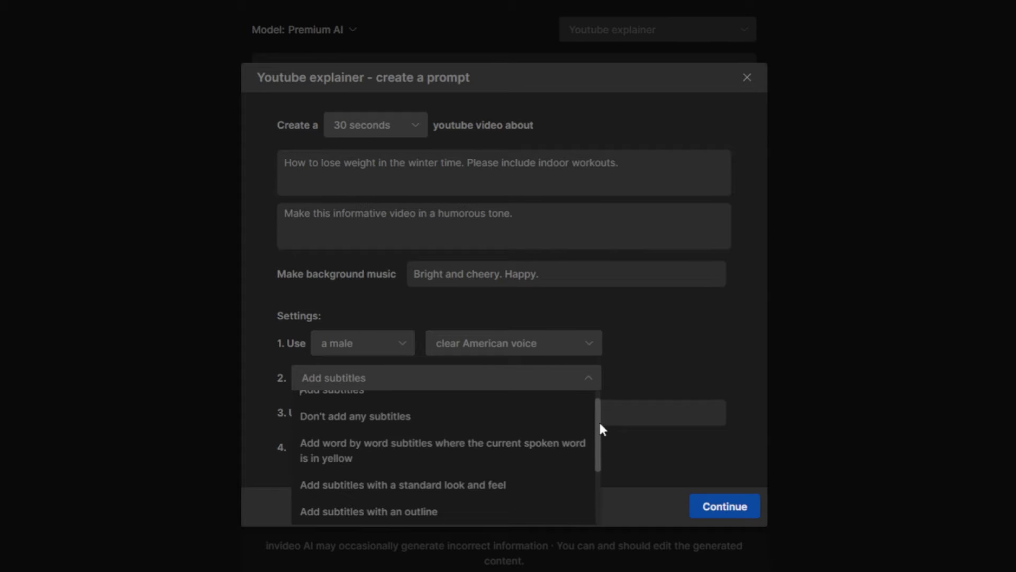
mouse_move(598, 420)
mouse_down()
mouse_move(600, 482)
mouse_move(605, 416)
mouse_up()
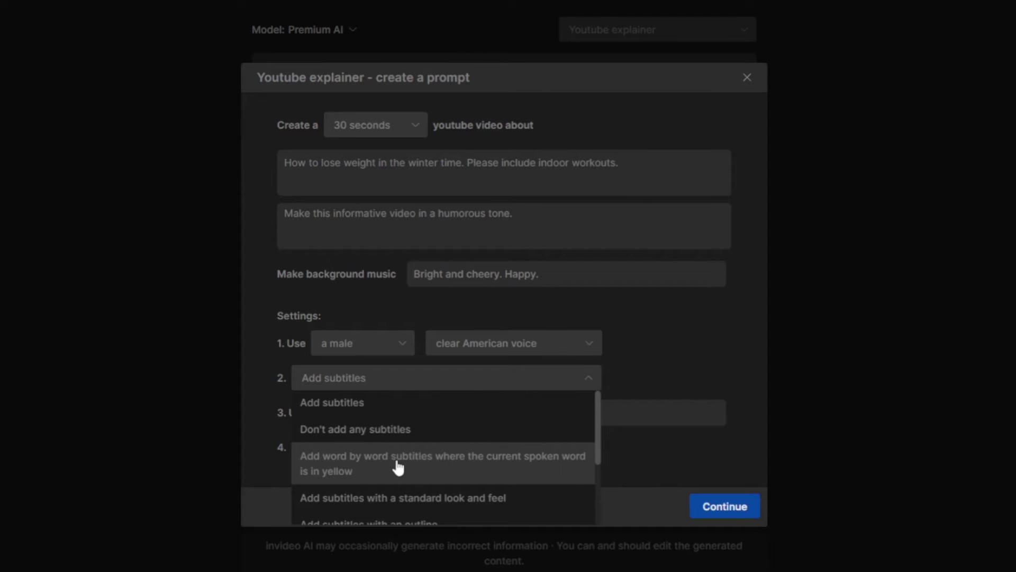
click(497, 469)
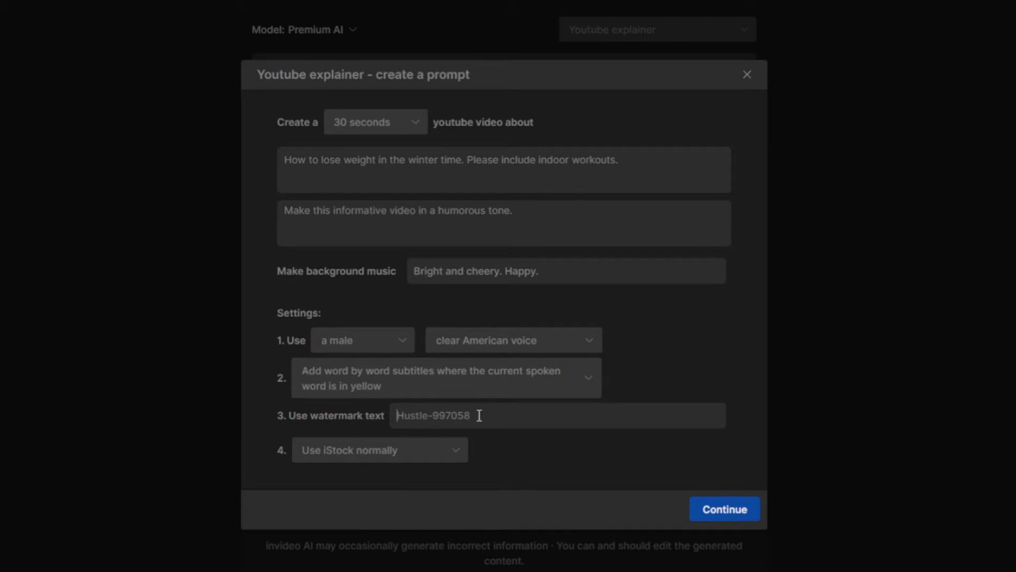
Use fewer iStock media and insert the composed prompt into the main box
click(458, 450)
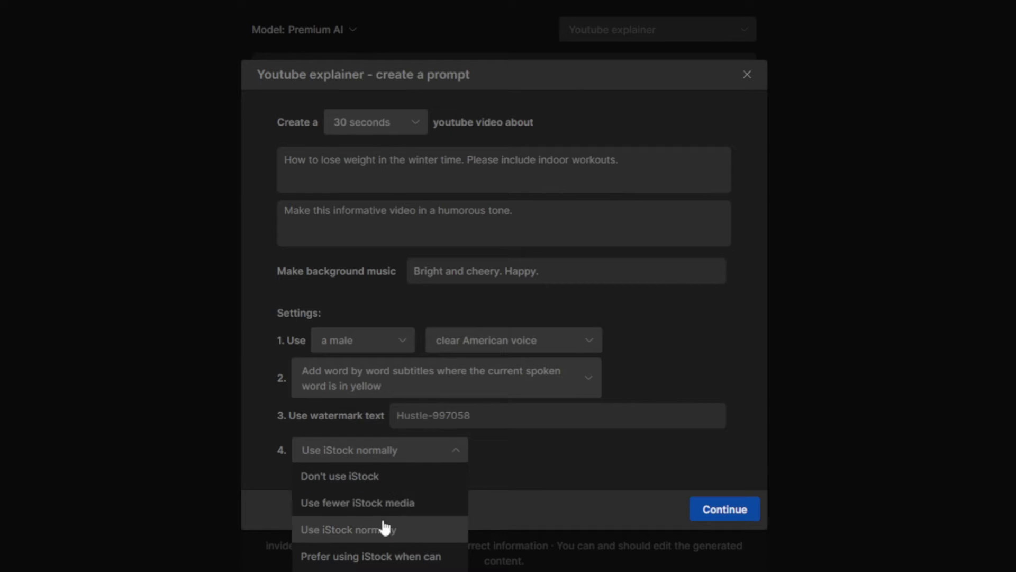
click(387, 511)
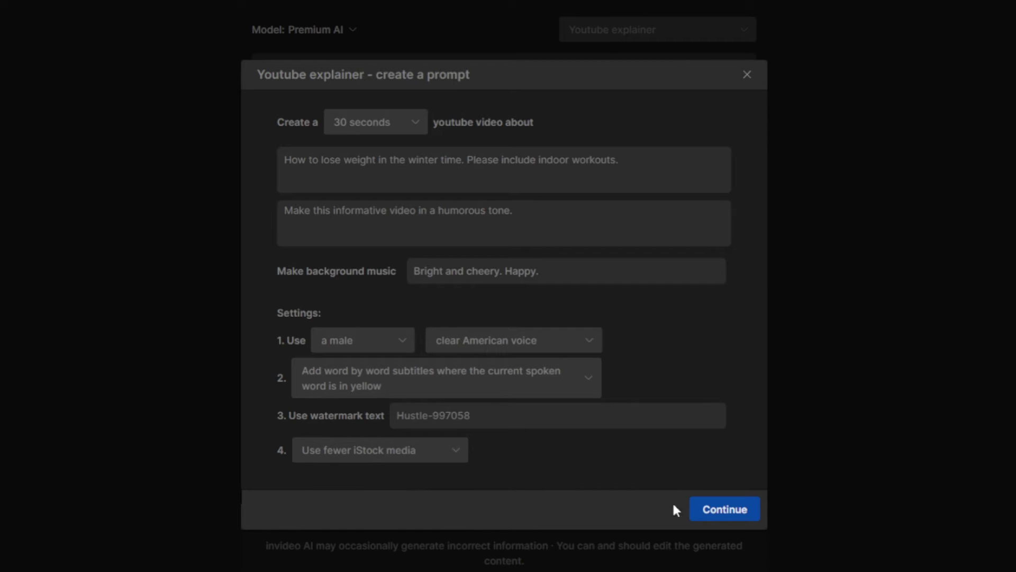
click(743, 513)
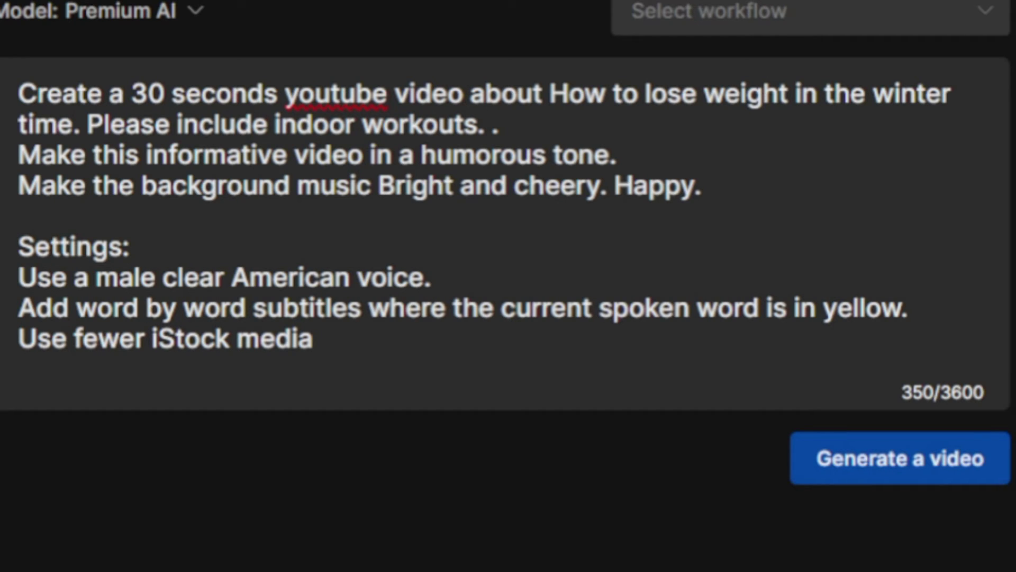
Review the prompt's voice, iStock and background music lines, then submit it
mouse_move(18, 94)
mouse_down()
mouse_move(401, 86)
mouse_move(52, 85)
mouse_move(18, 94)
mouse_up()
click(962, 23)
click(680, 86)
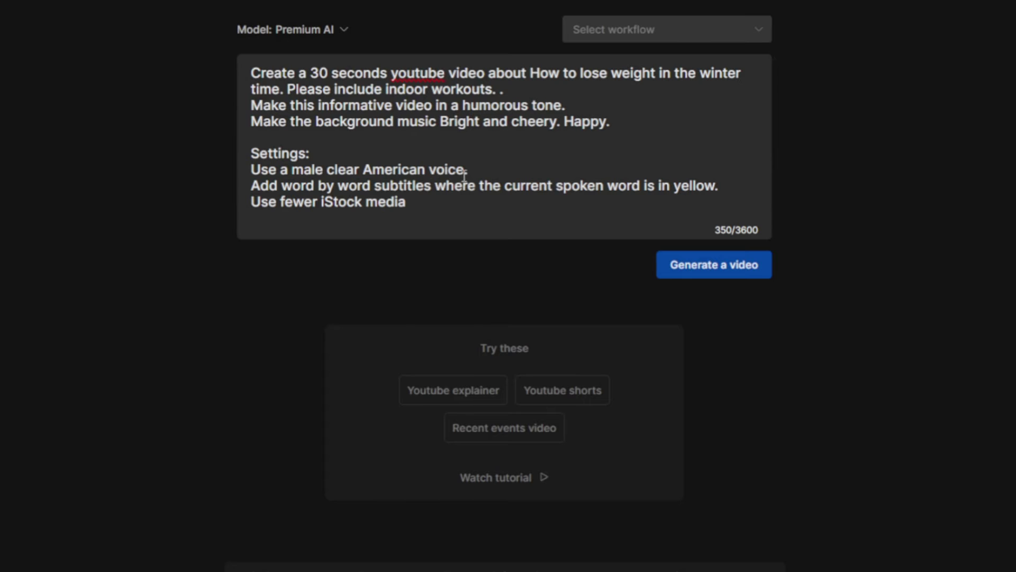
drag(250, 170, 487, 168)
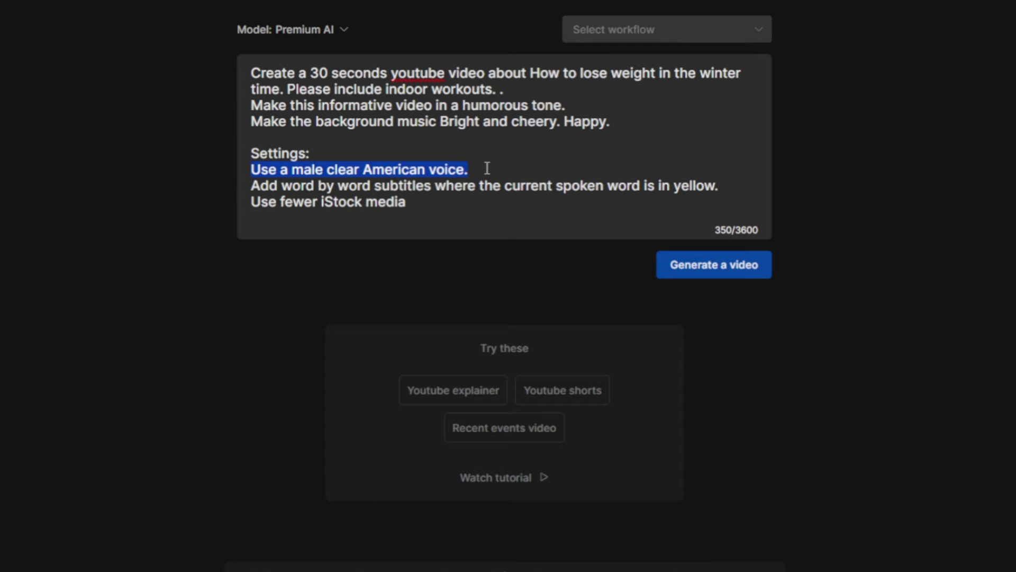
drag(251, 202, 447, 204)
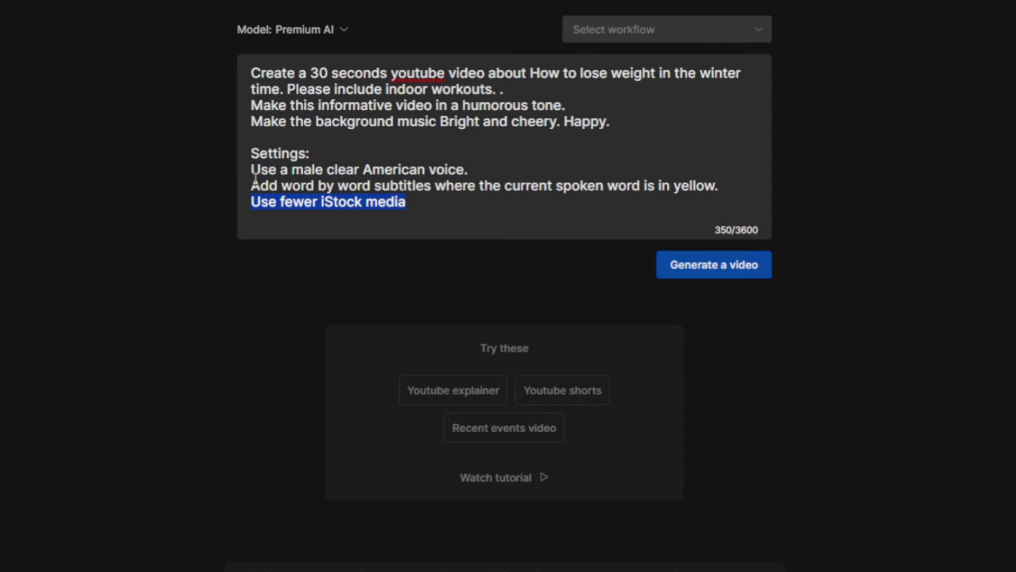
drag(253, 123, 635, 128)
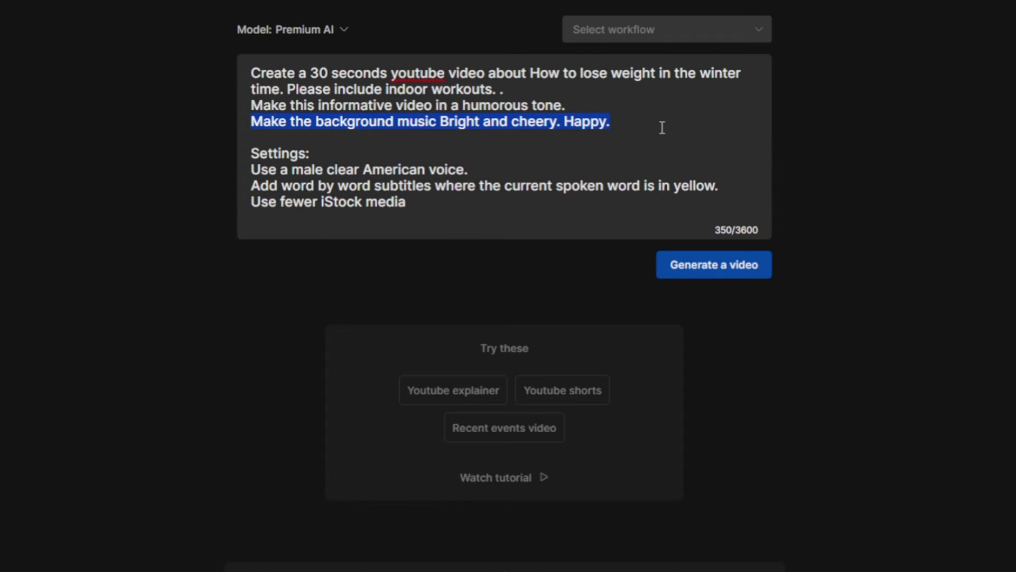
click(175, 169)
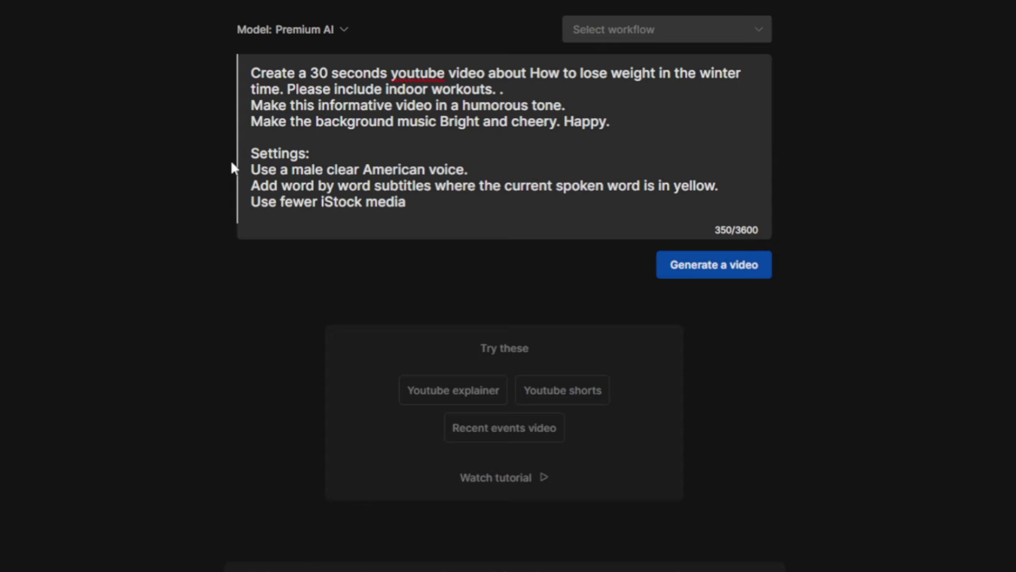
click(712, 267)
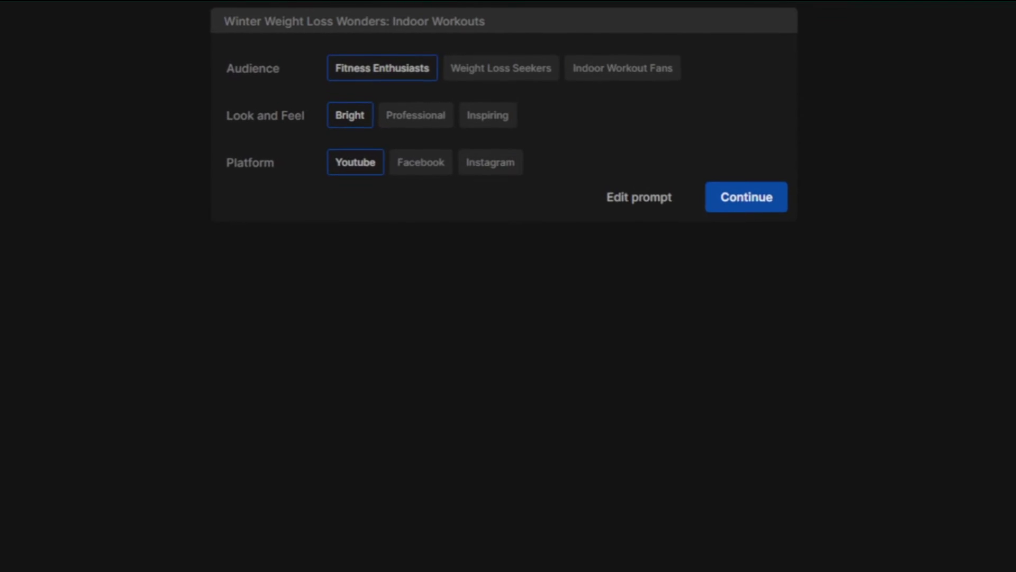
Target the video at Weight Loss Seekers with an Inspiring look and start building it
drag(484, 23, 144, 34)
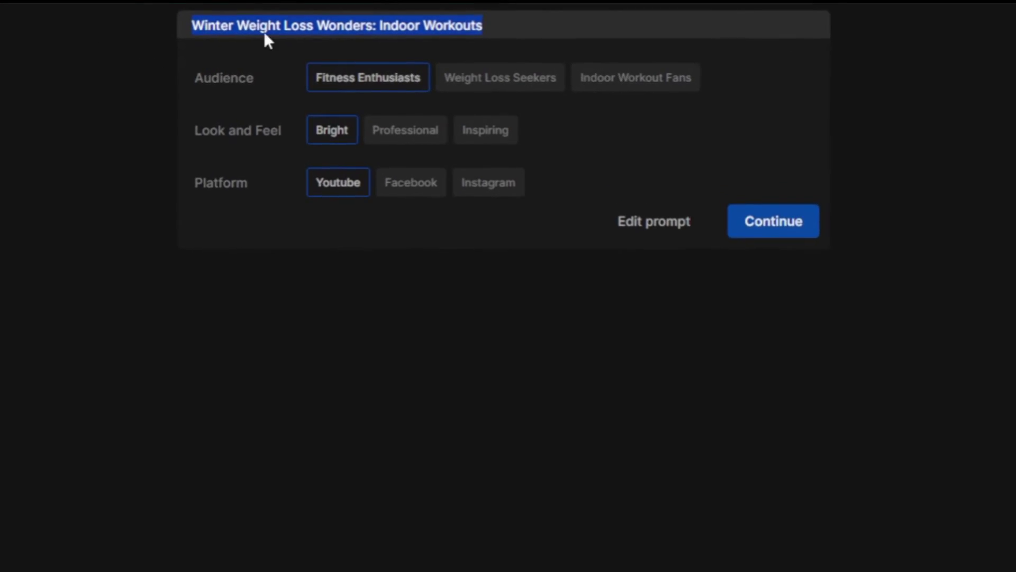
click(249, 29)
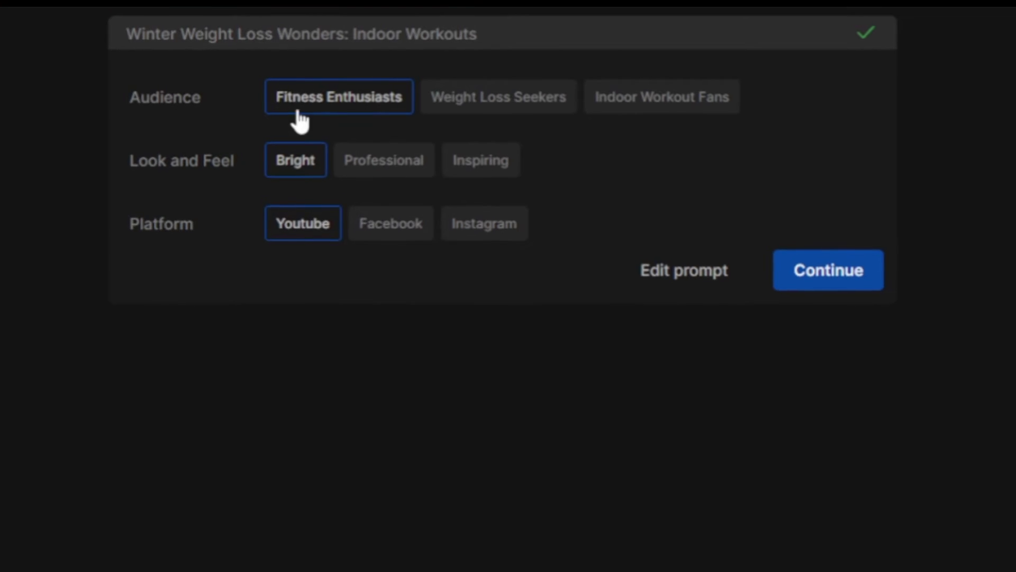
click(495, 127)
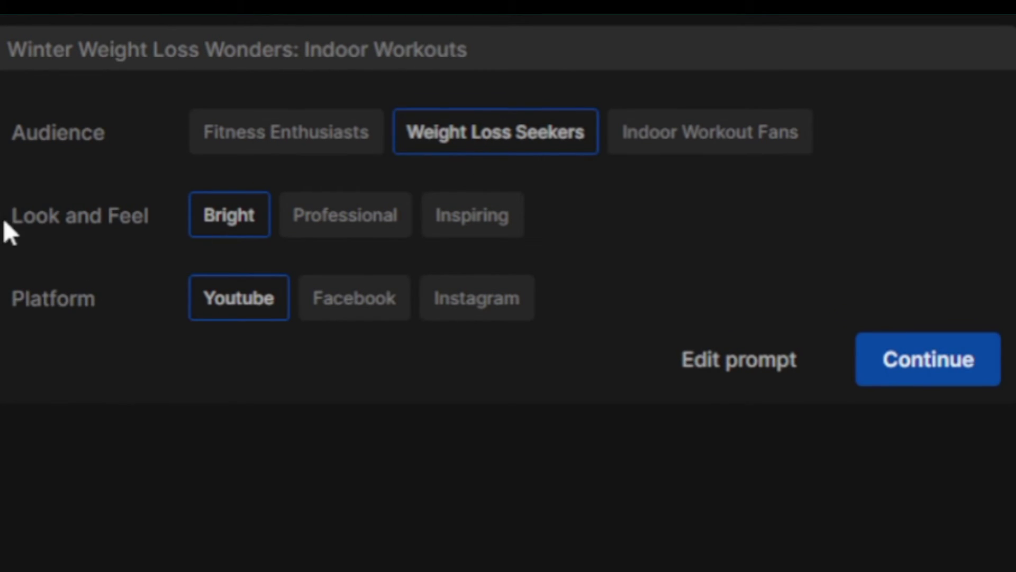
click(483, 233)
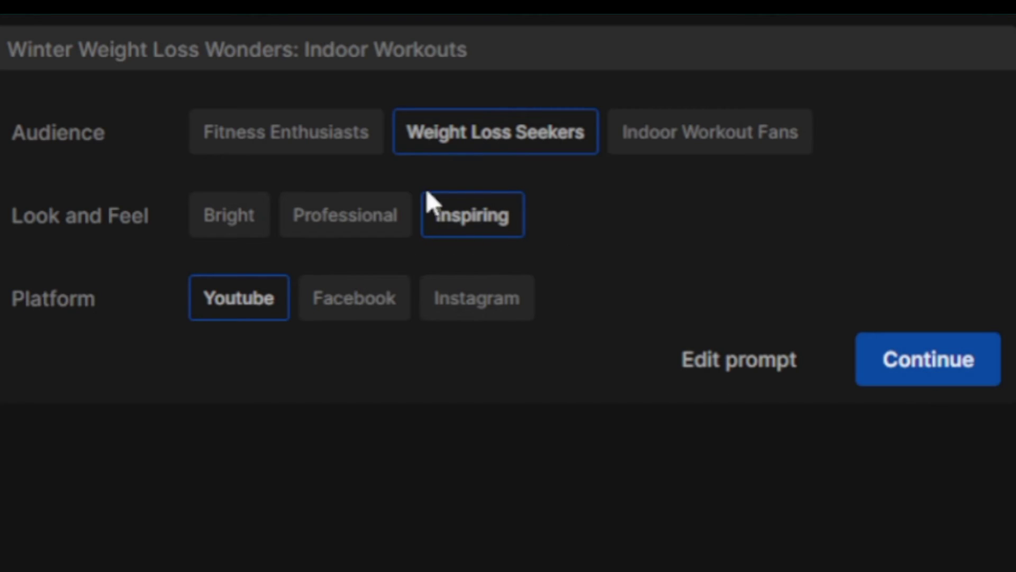
click(995, 361)
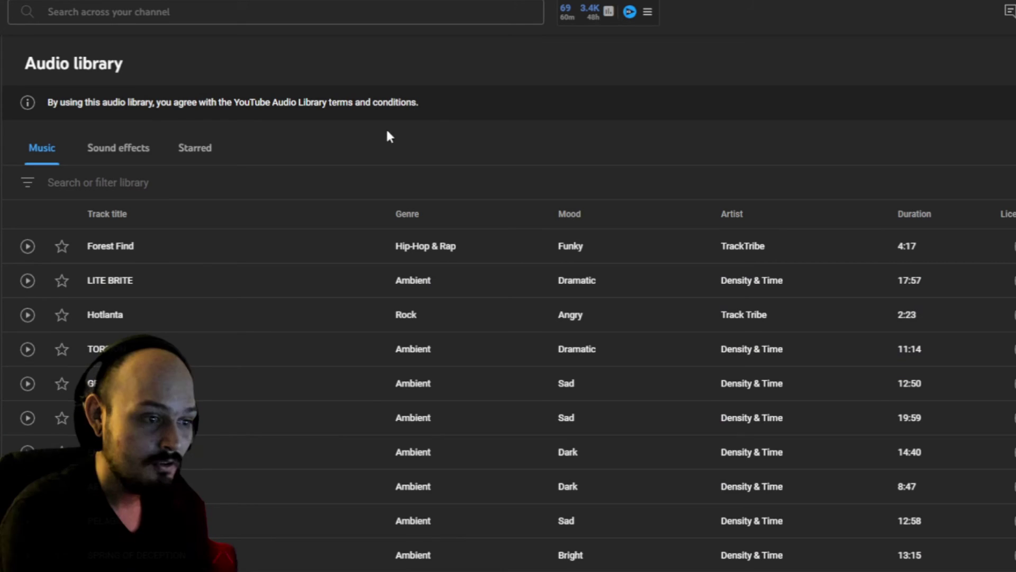
Scroll the YouTube Audio Library music list down to the Hip-Hop and Rock tracks
scroll(597, 186, down, 5)
scroll(597, 196, down, 2)
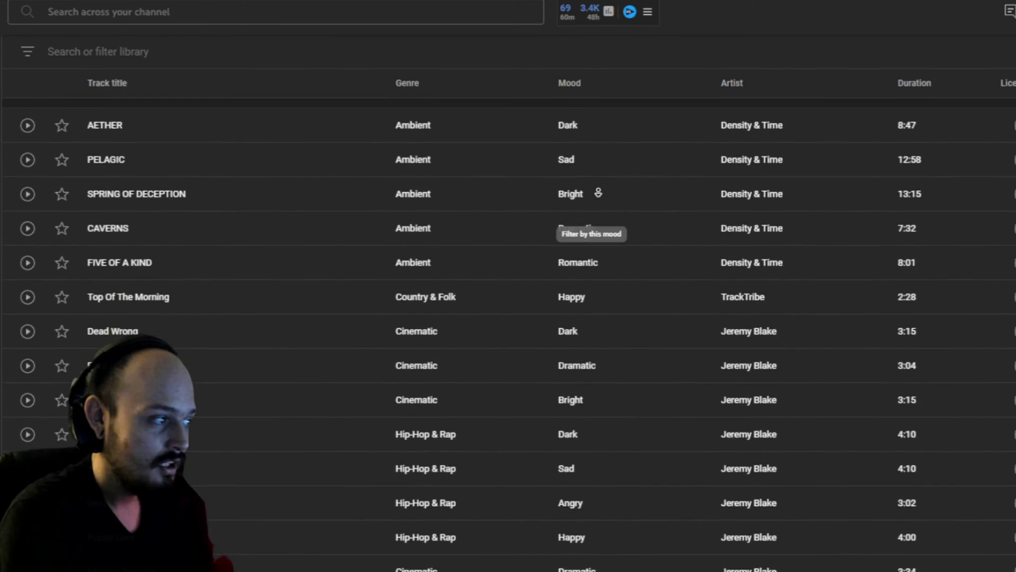
scroll(597, 195, down, 2)
scroll(598, 194, down, 2)
scroll(598, 192, down, 2)
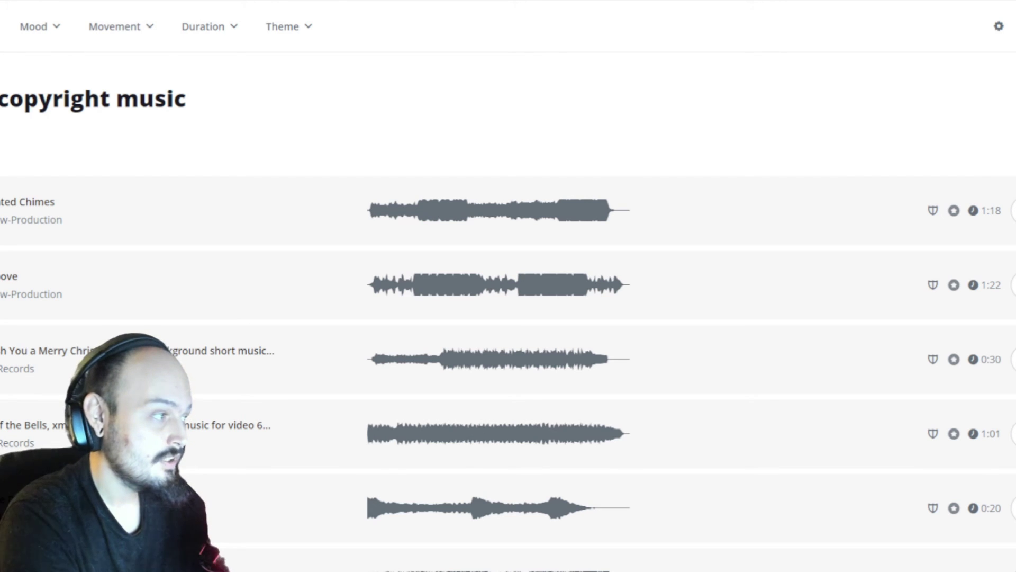
Scroll Pixabay's free music list down toward the Next page button
scroll(651, 100, down, 1)
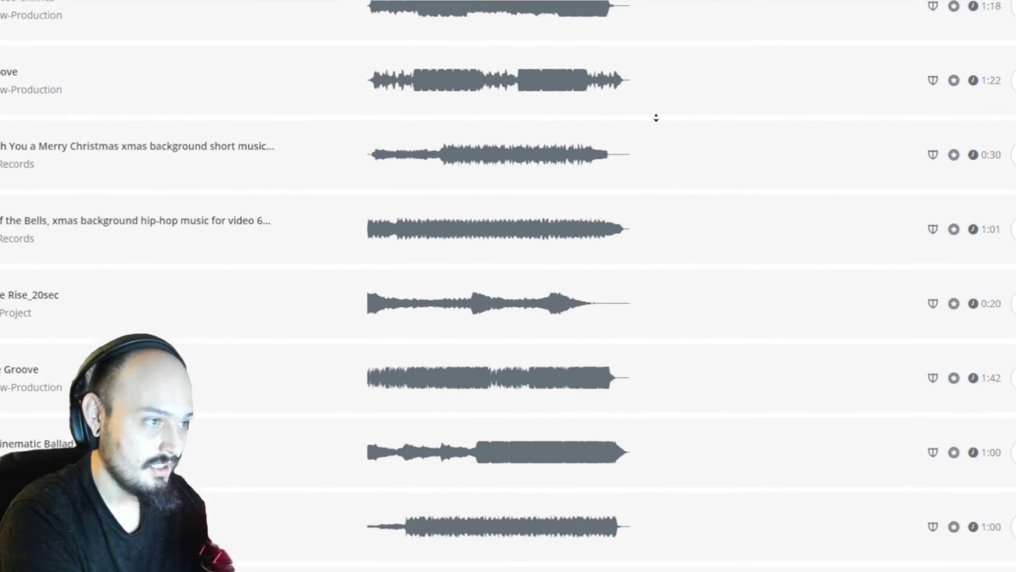